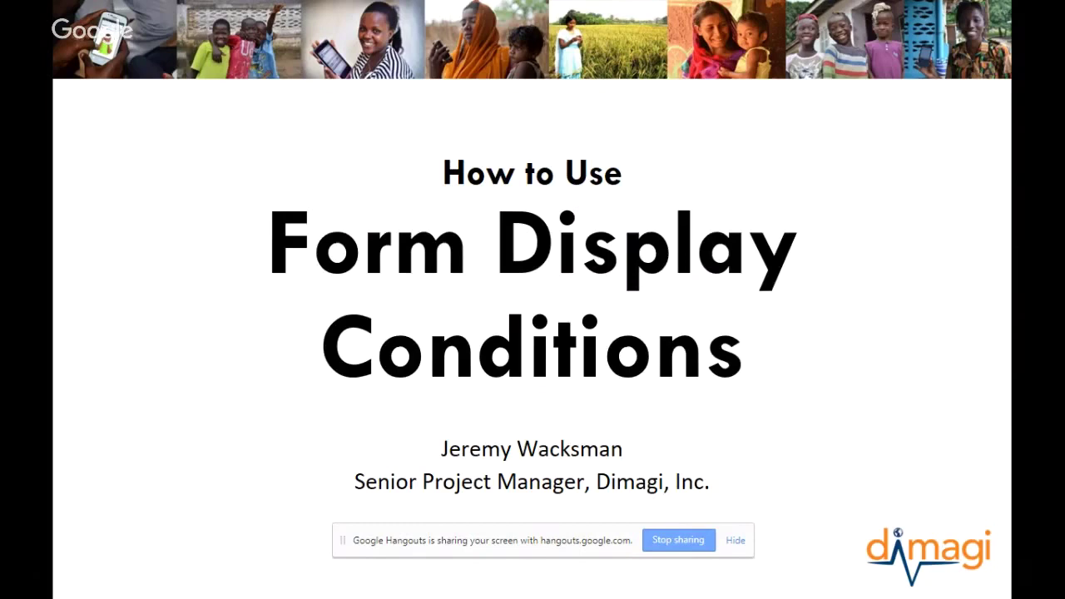
- Switch from the Form Display Conditions slide to the mirrored CommCare phone window
key("alt+Tab")
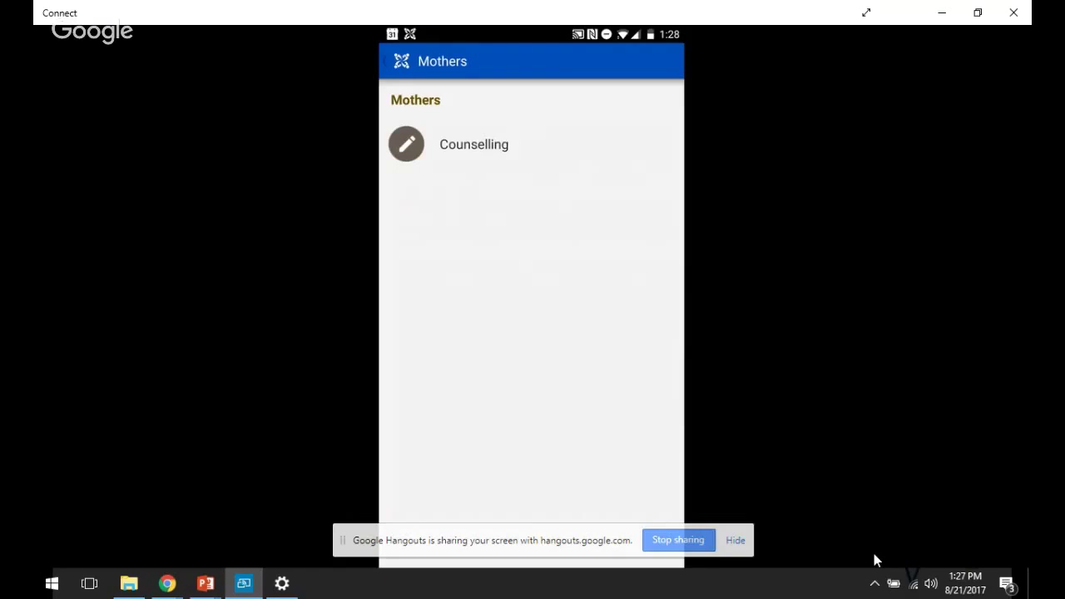
- Bring the Followup Form settings page forward in Chrome and find its Display Condition field
key("alt+Tab")
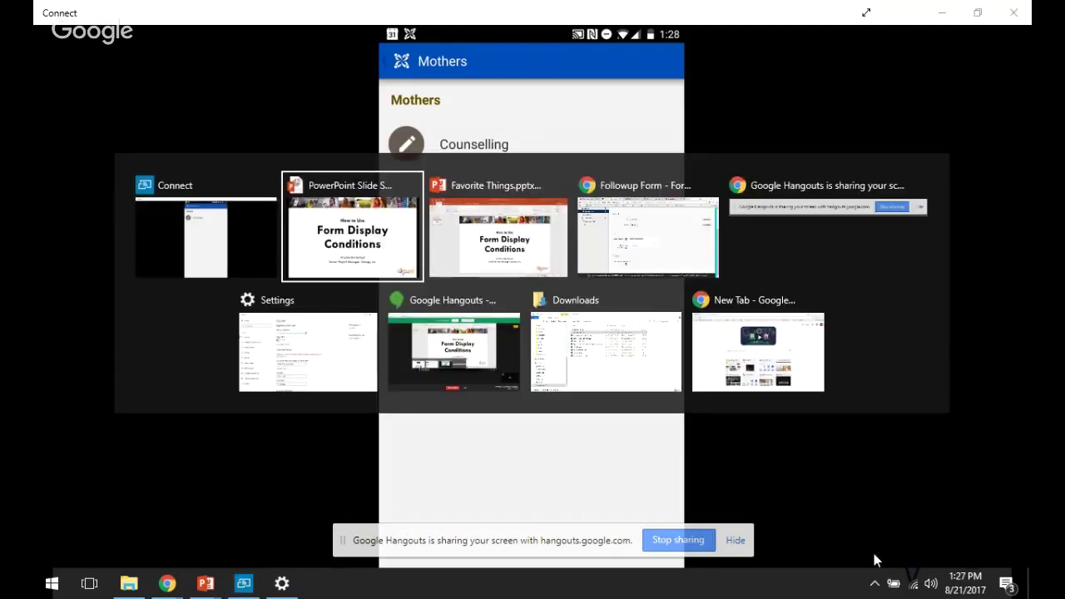
key("alt+Tab")
key("alt+Tab")
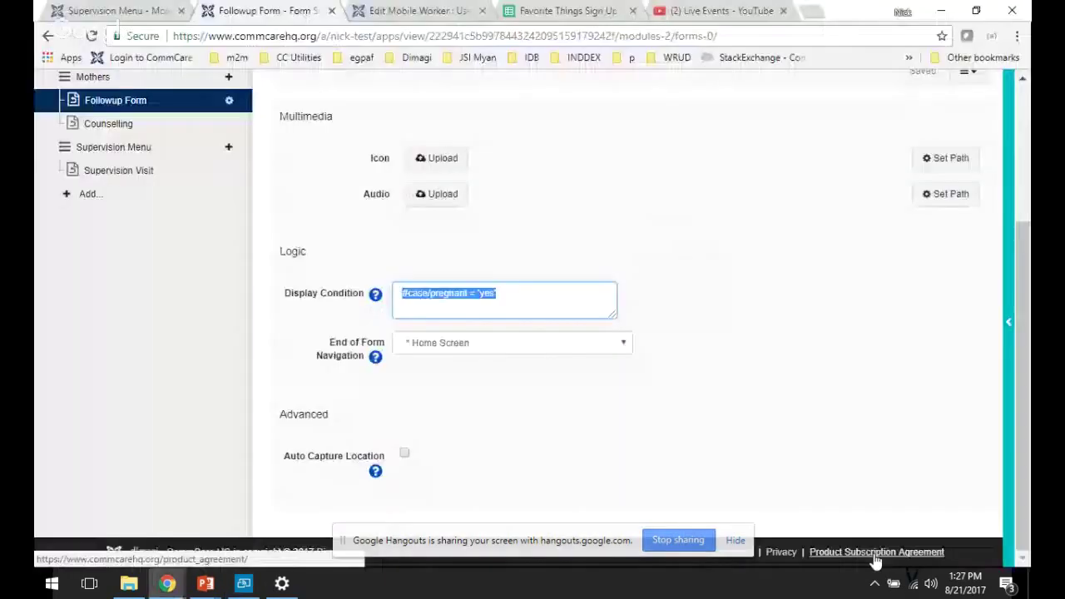
scroll(758, 455, "up", 3)
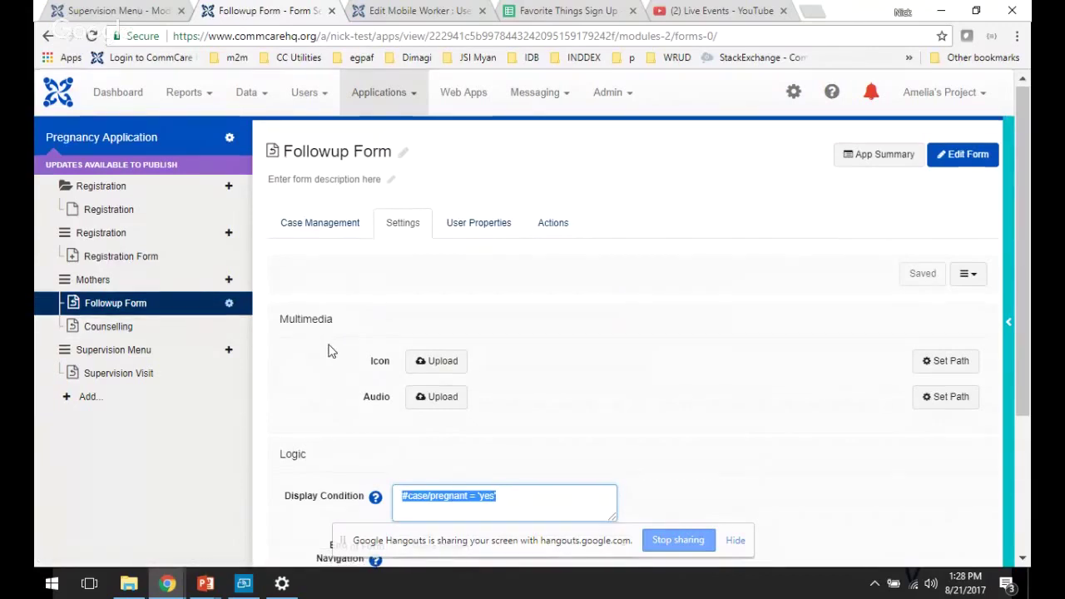
scroll(329, 353, "down", 1)
scroll(329, 352, "down", 1)
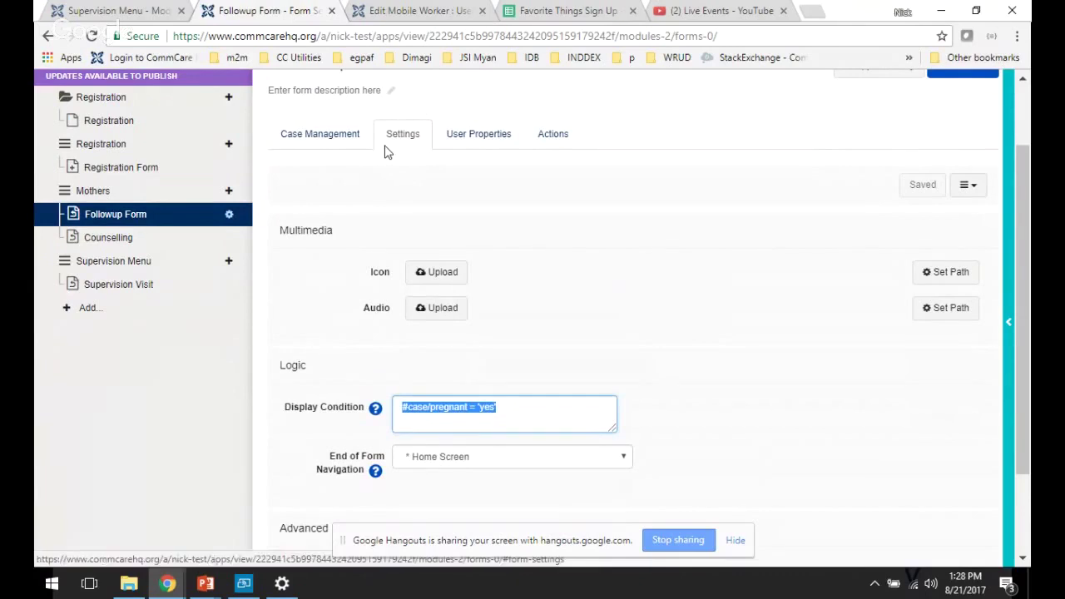
- Replace the Followup Form display condition with #case/pregnant = 'yes' and save it
key("BackSpace")
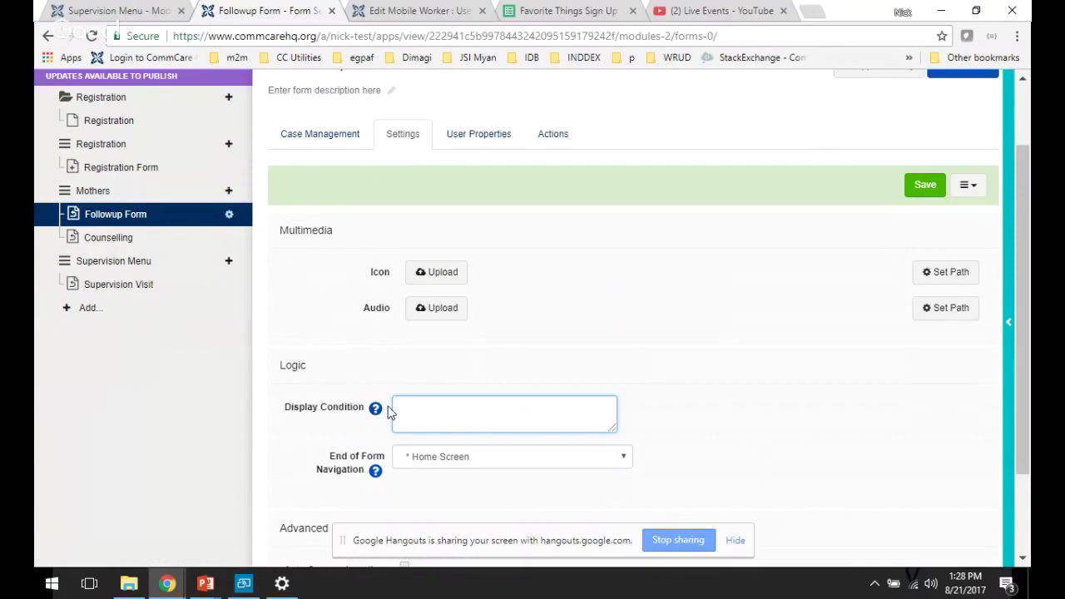
type("#")
type("for")
key("BackSpace")
key("BackSpace")
key("BackSpace")
type("case/pregnant =")
type("'yes'")
left_click(925, 181)
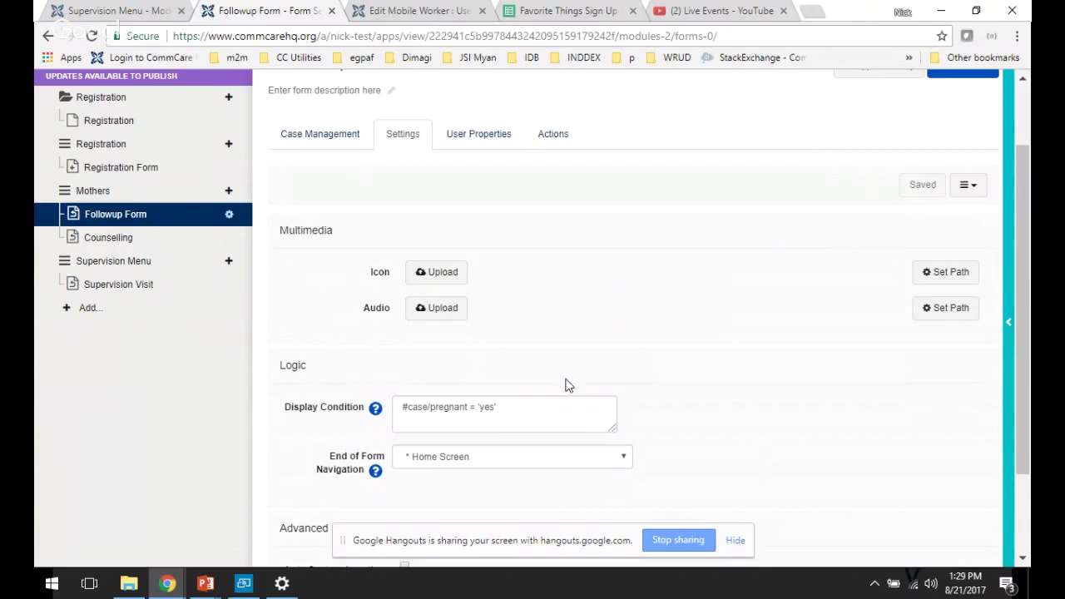
- Return to the mirrored phone to log out of CommCare
key("alt+Tab")
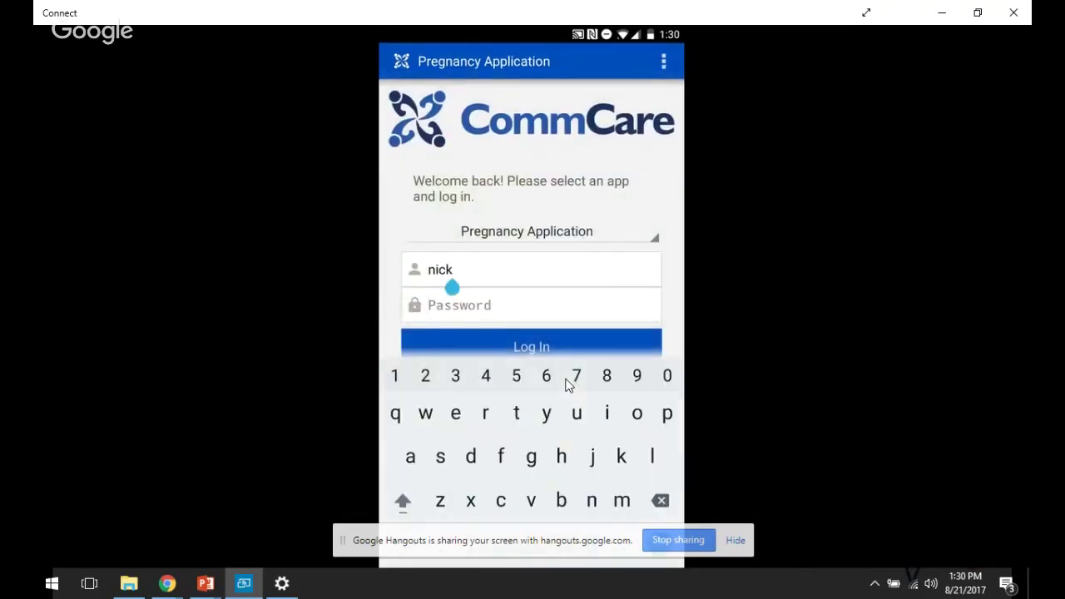
- Log in on the phone with the other mobile worker's password, then return to the Followup Form settings
key("Return")
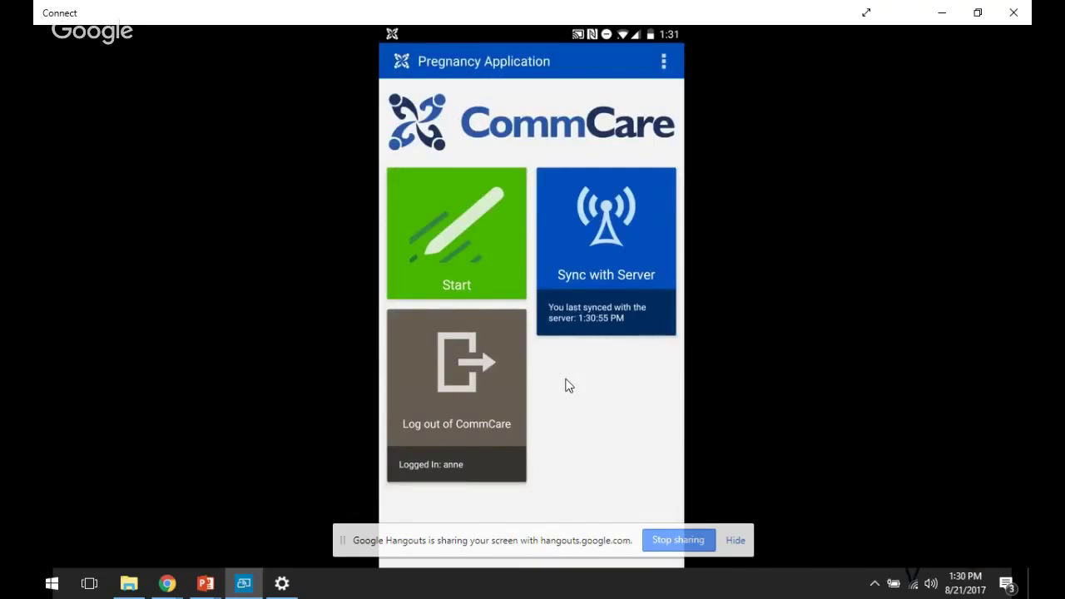
key("alt+Tab")
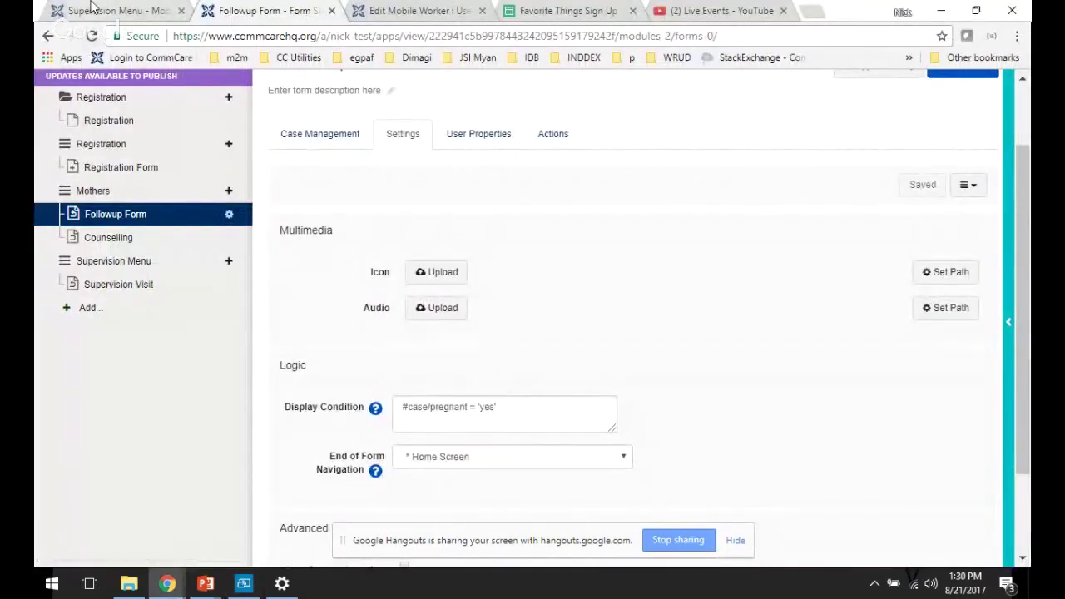
- Open the Supervision Menu settings and select its Display Condition text
left_click(92, 9)
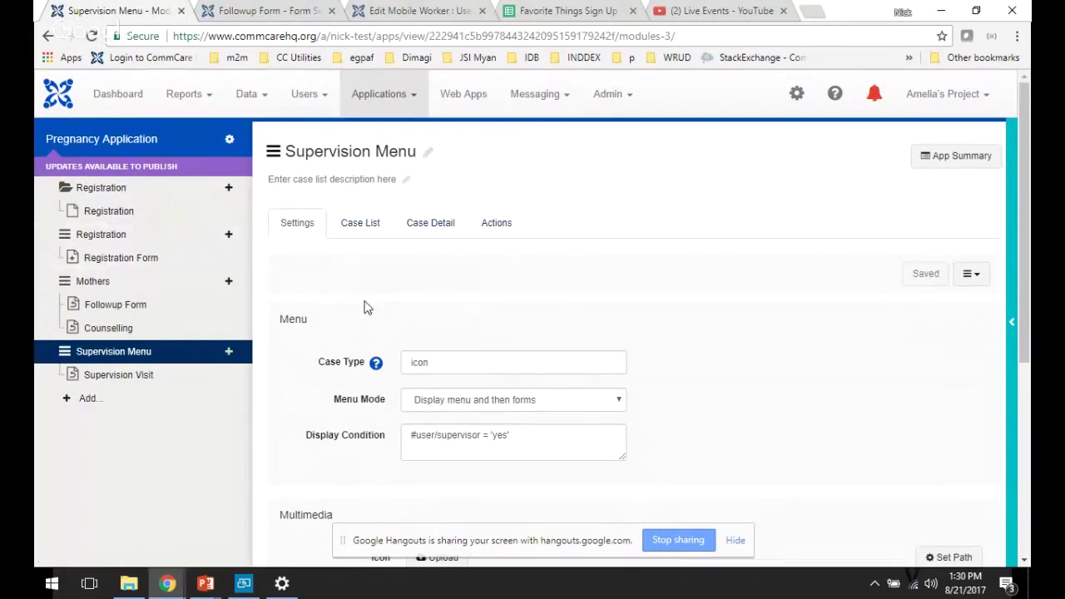
scroll(364, 308, "down", 1)
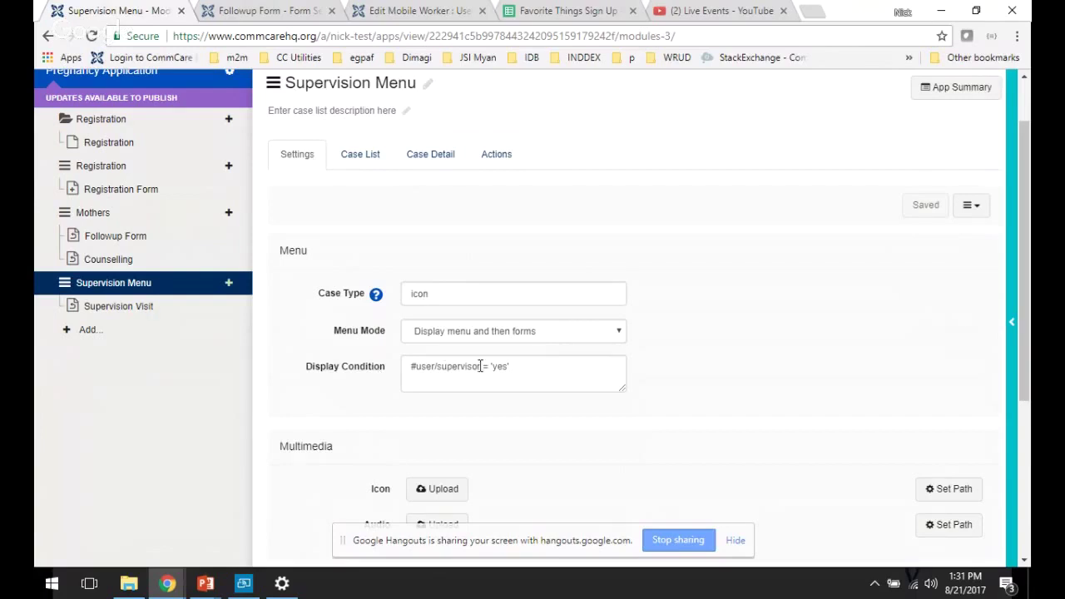
left_click_drag(512, 368, 405, 371)
right_click(381, 372)
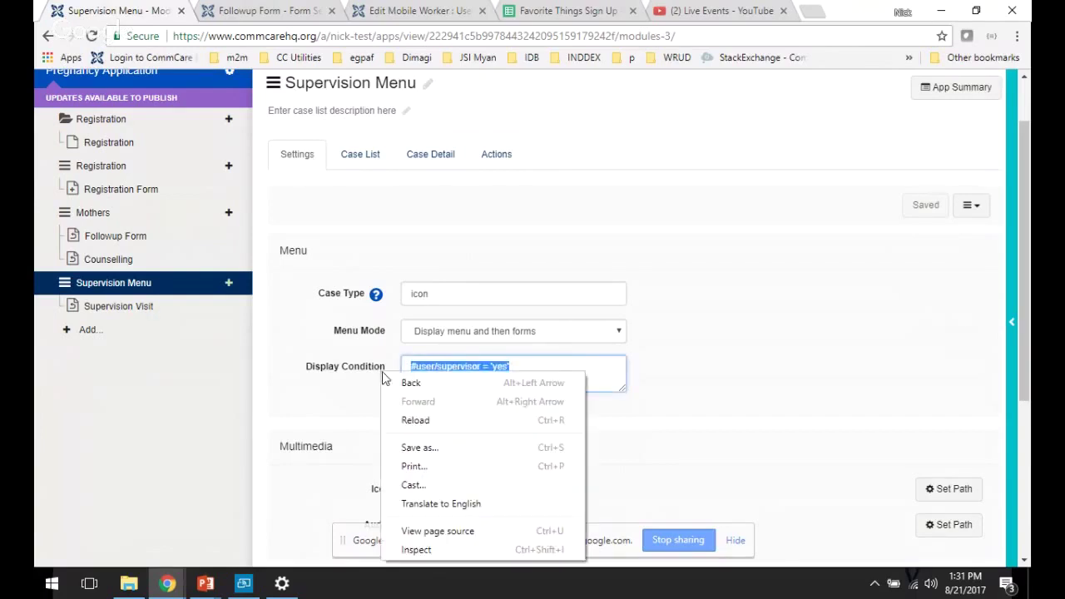
left_click(430, 351)
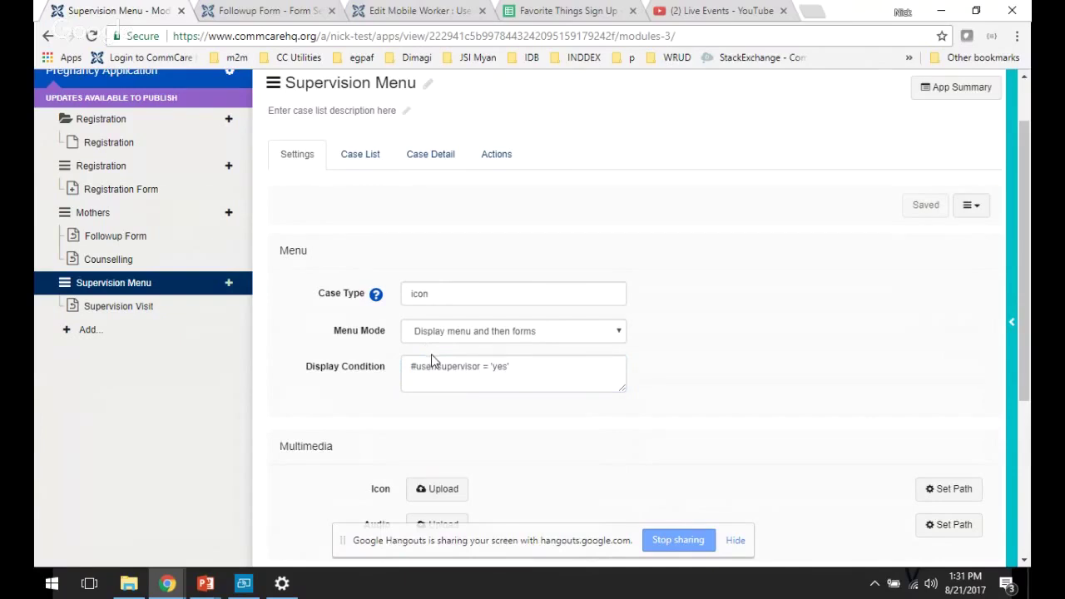
- Retype the Supervision Menu display condition as #user/supervisor = 'yes'
left_click(434, 368)
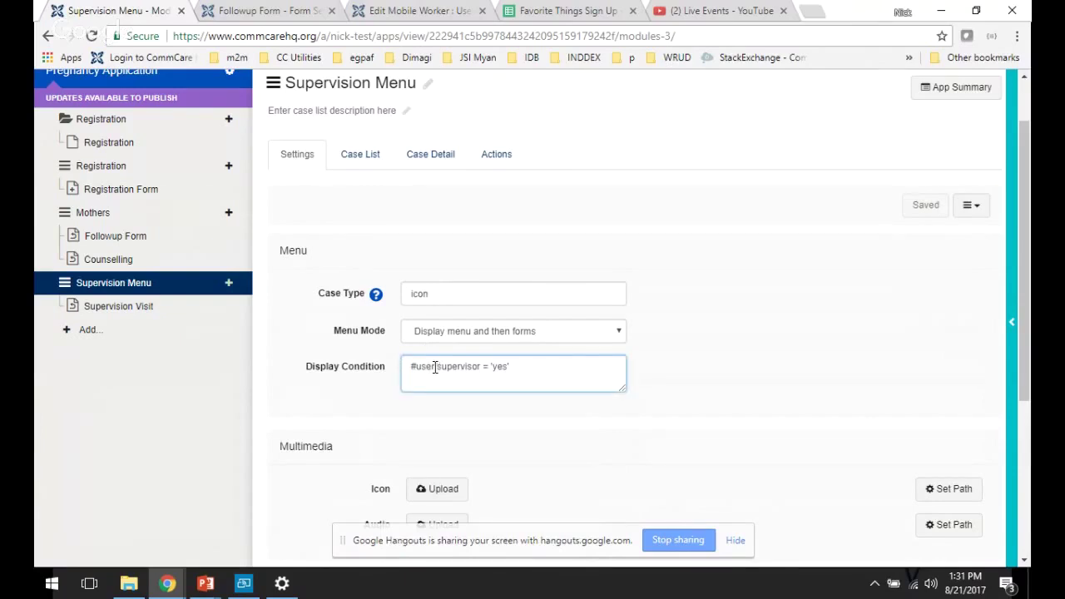
left_click_drag(517, 364, 275, 367)
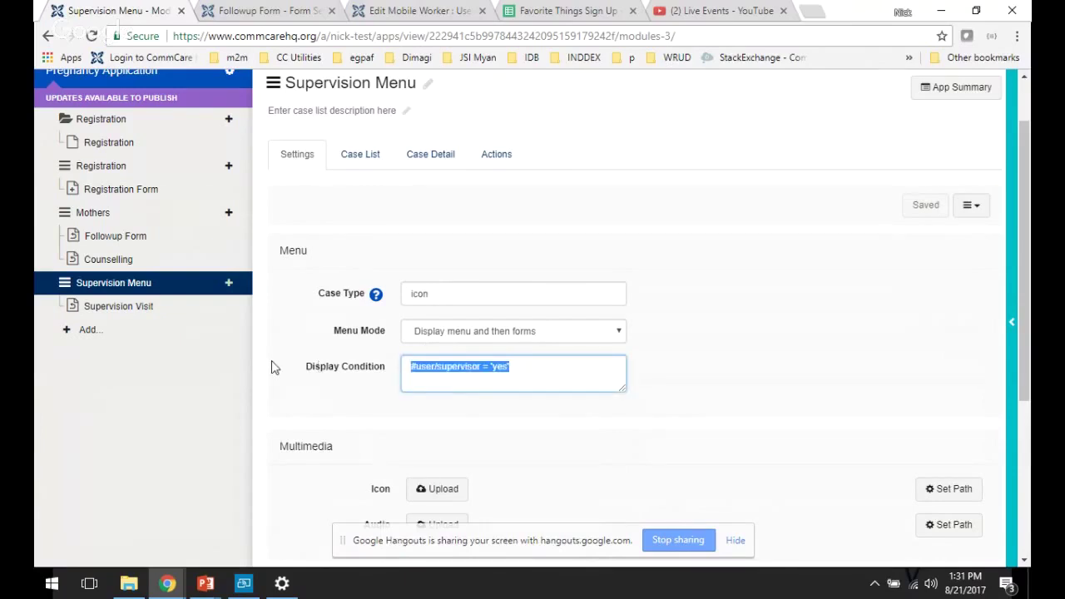
type("#c")
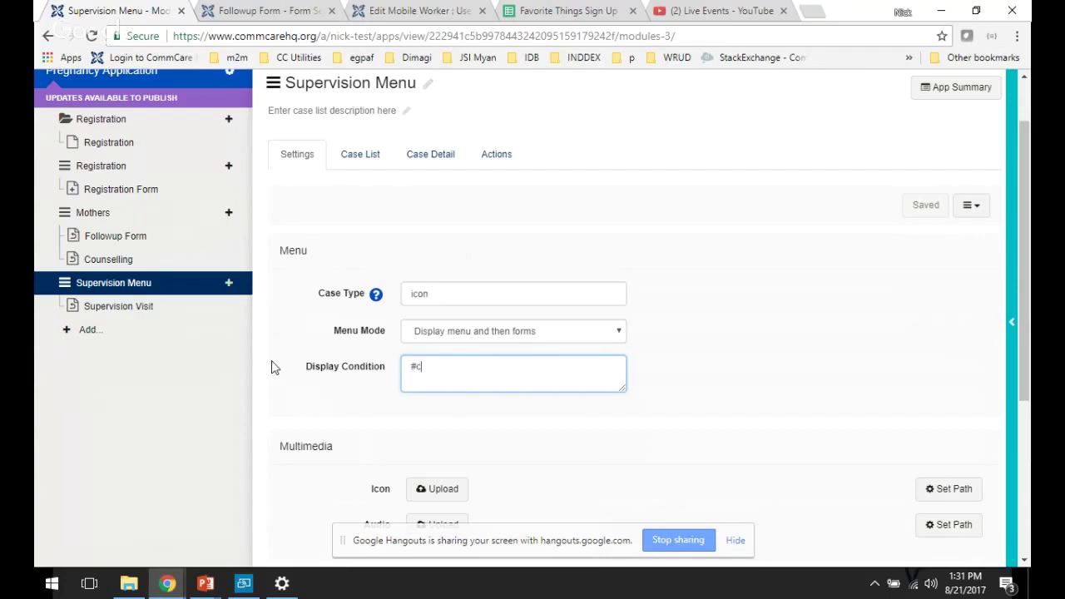
key("BackSpace")
type("user/supervisor = 'yes'")
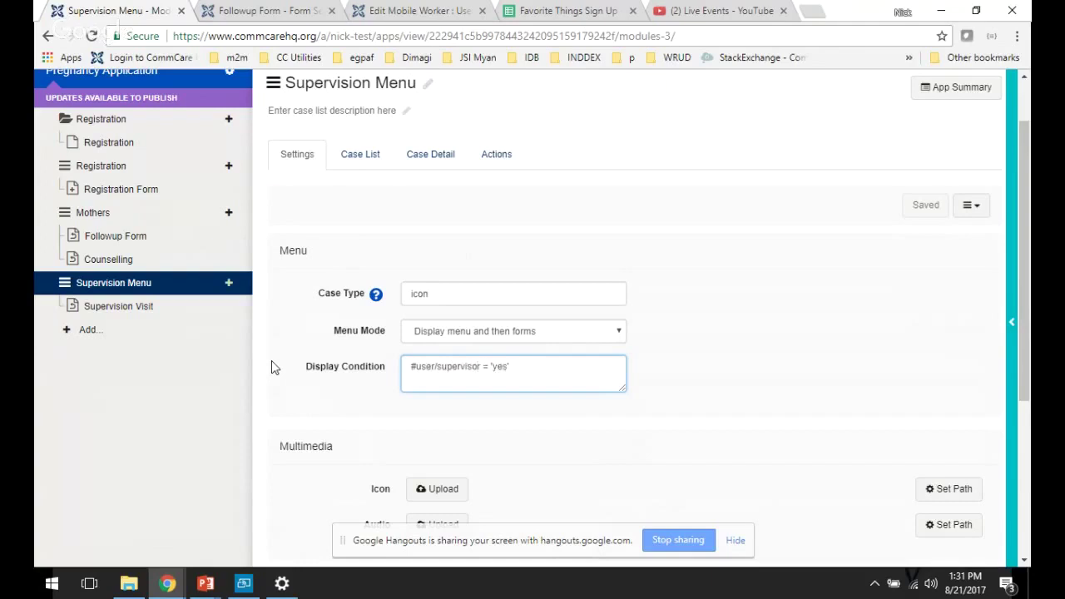